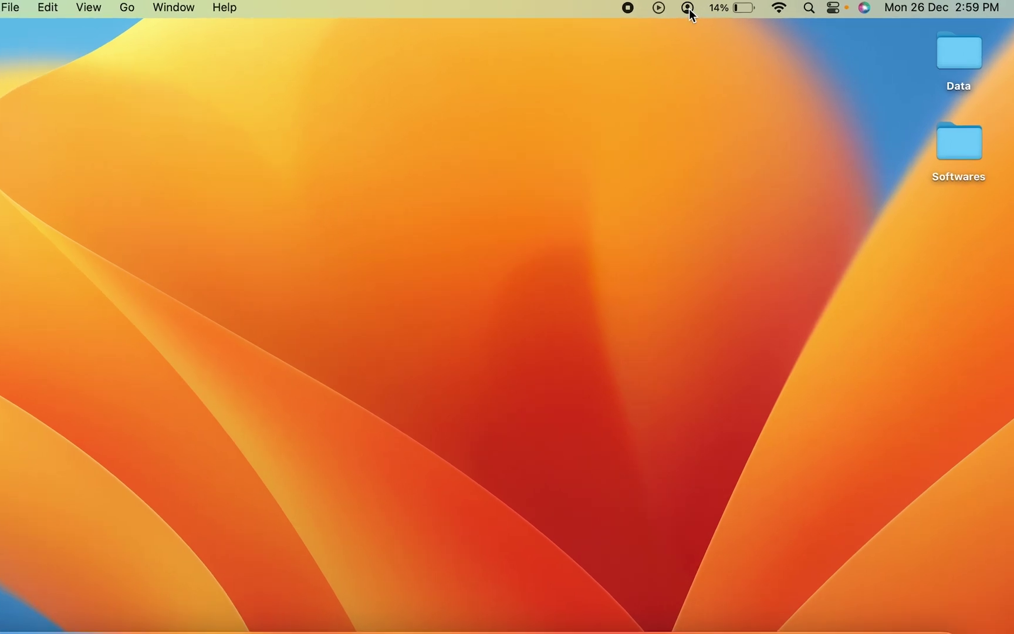
Check the menu-bar user switcher, then launch System Settings and go to Users & Groups.
click(715, 12)
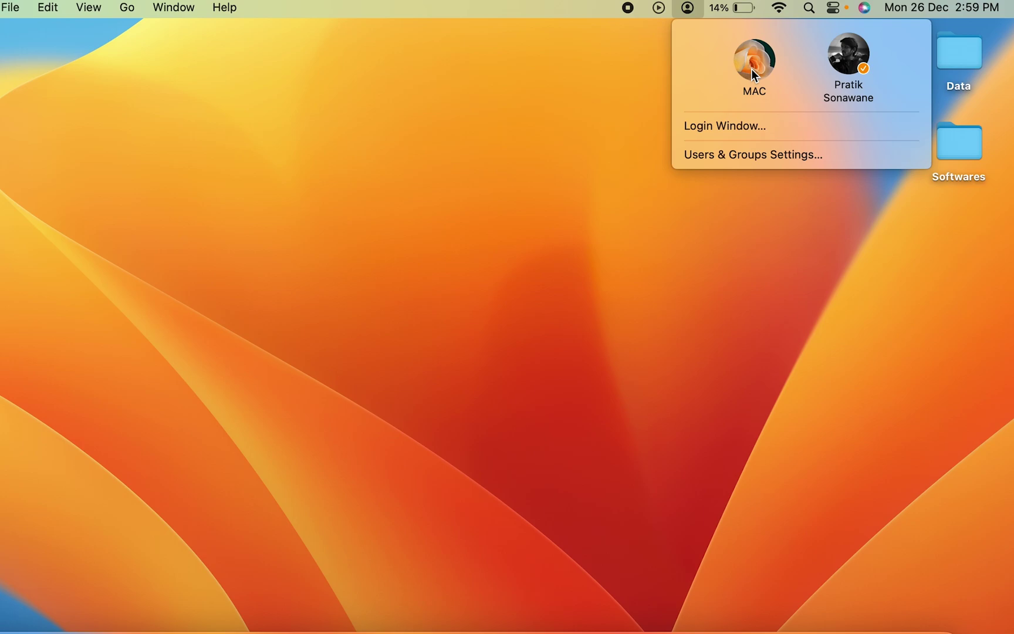
click(574, 84)
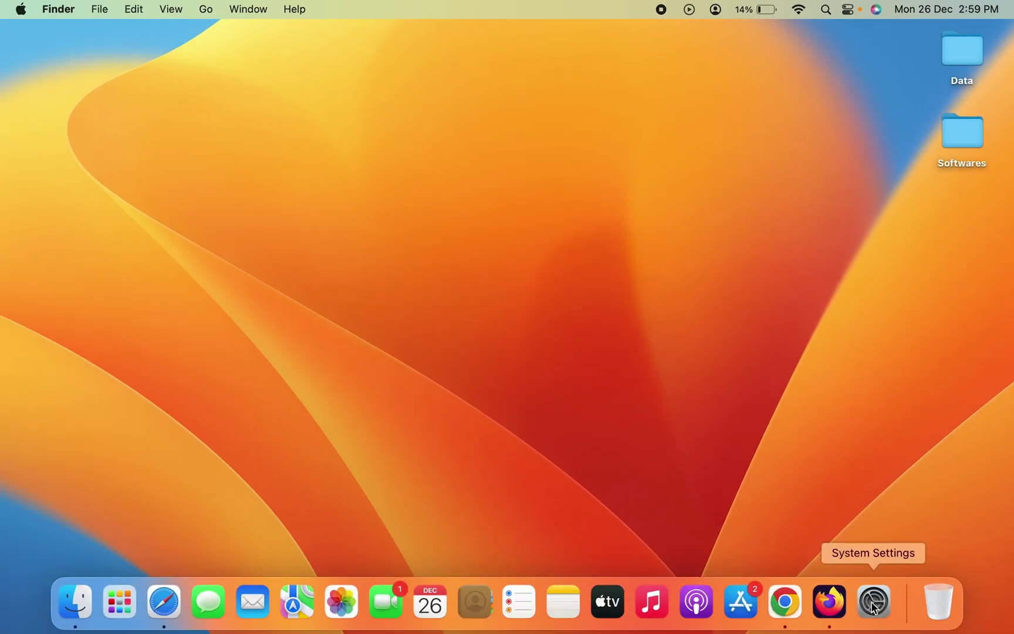
click(872, 604)
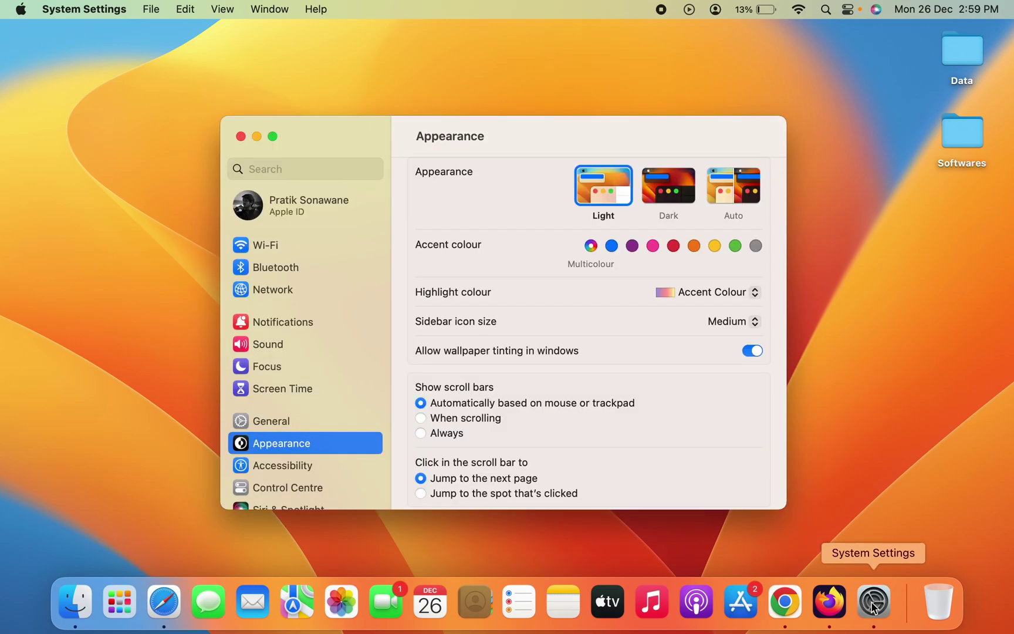
scroll(327, 324, down, 10)
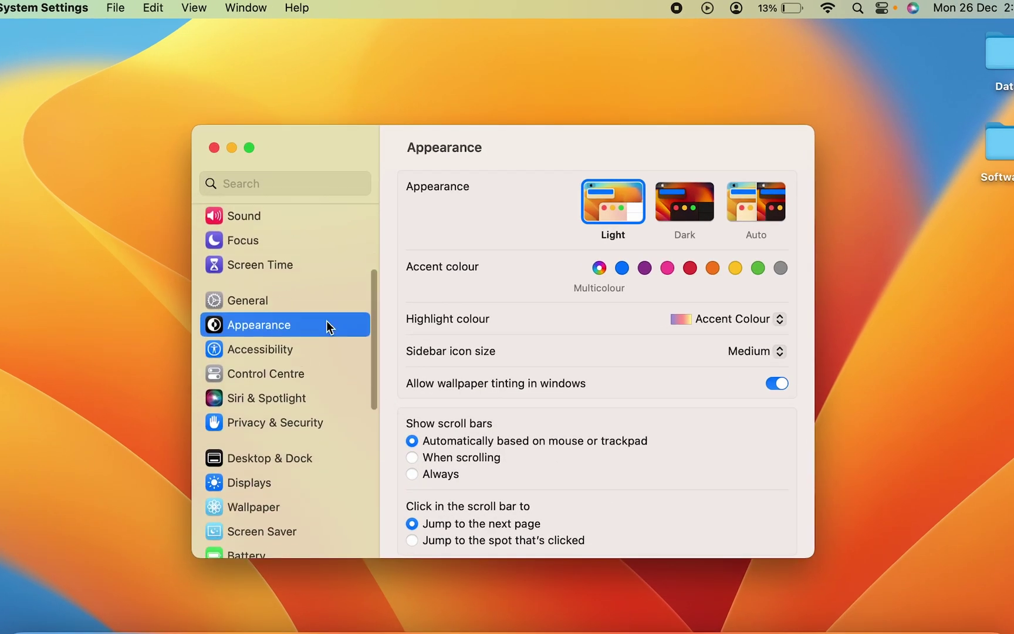
scroll(326, 321, down, 3)
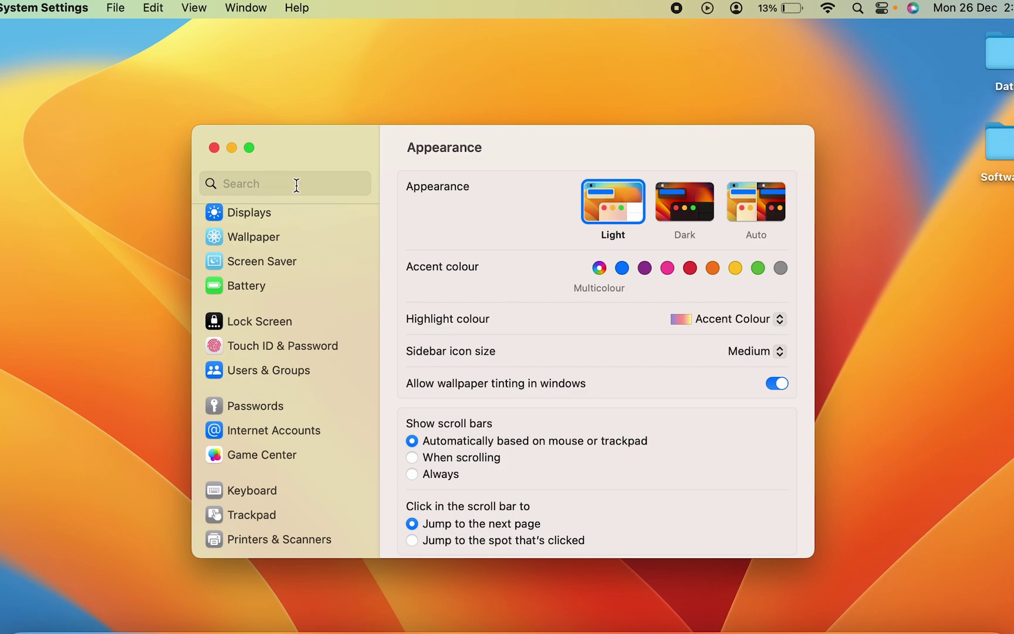
click(267, 369)
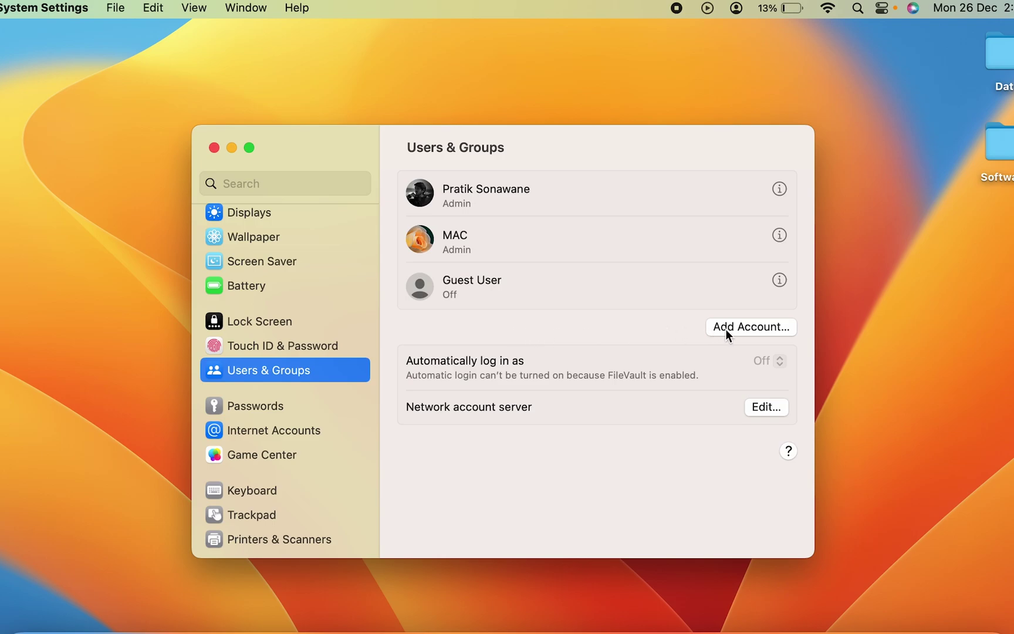
Start adding an account and unlock the settings with the admin password.
click(760, 326)
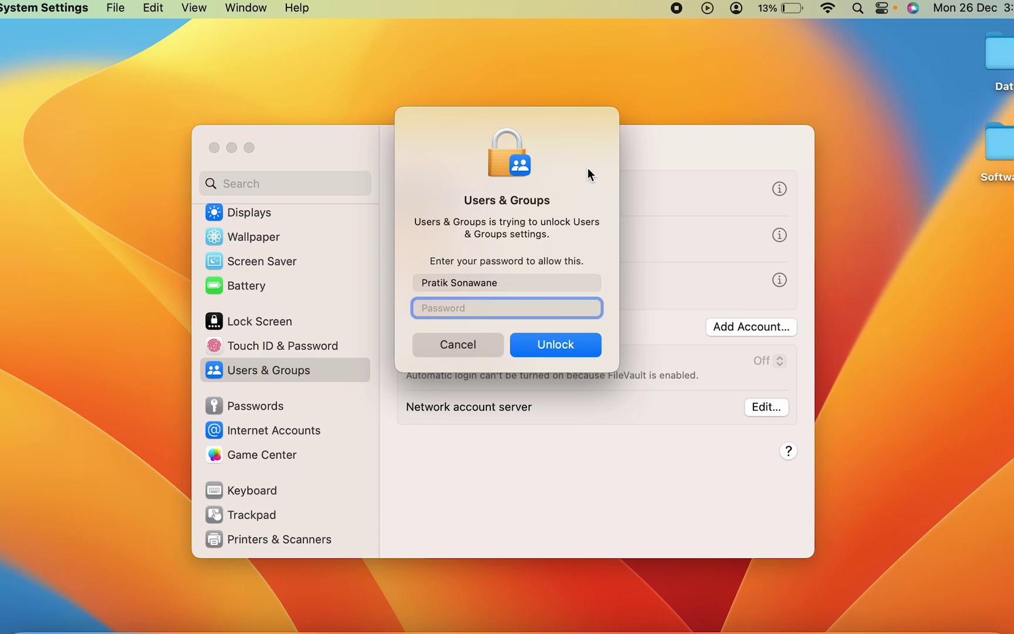
text(****)
click(565, 346)
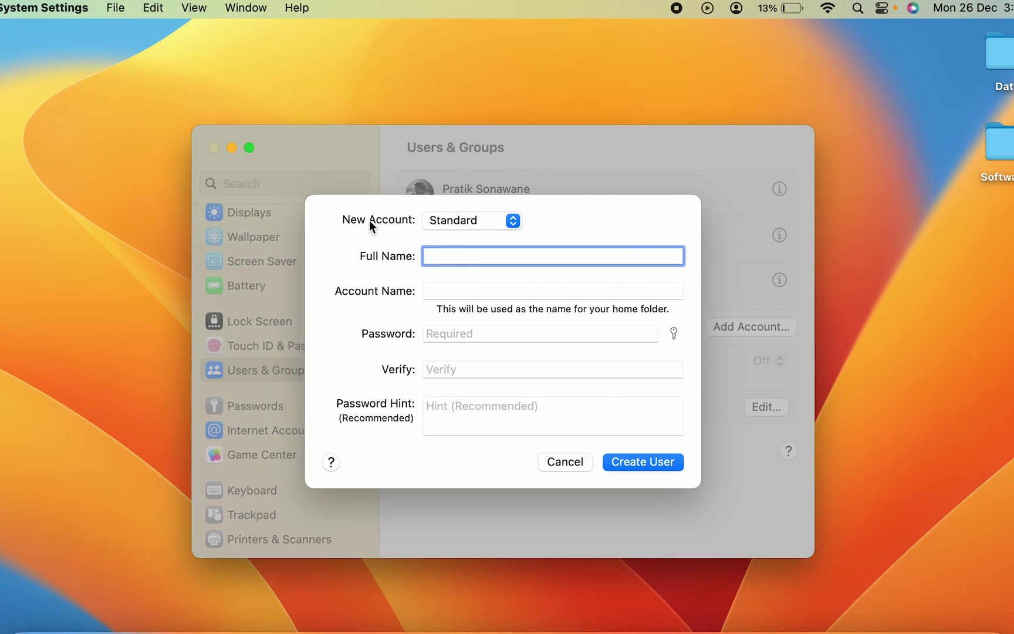
Set the new account's type to Administrator for Test Admin (testadmin).
click(514, 221)
click(491, 206)
click(512, 223)
click(581, 219)
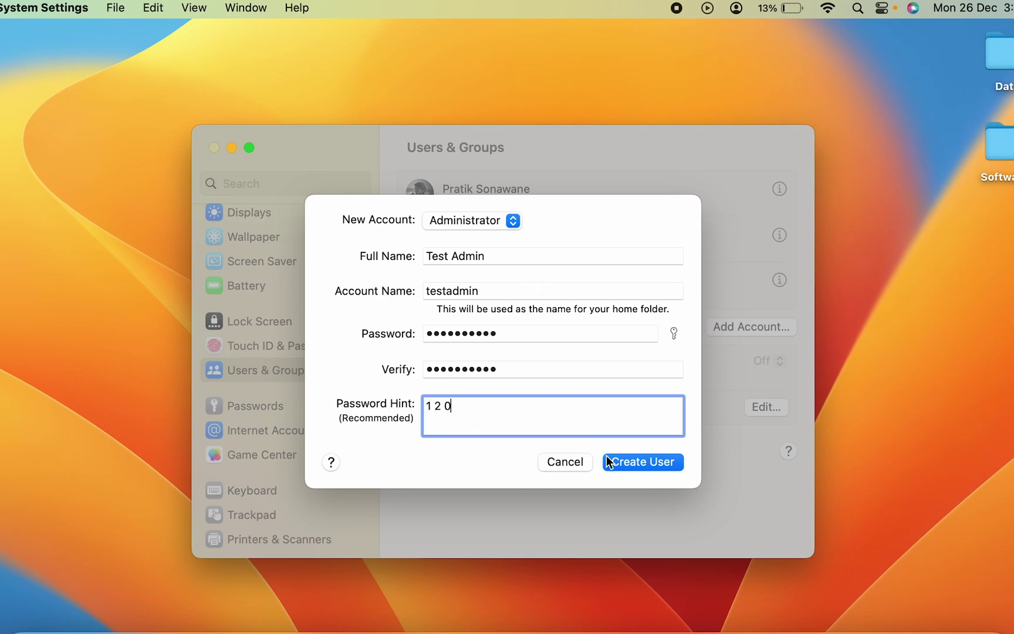
Create the Test Admin account so it appears in the user list as Admin.
click(641, 463)
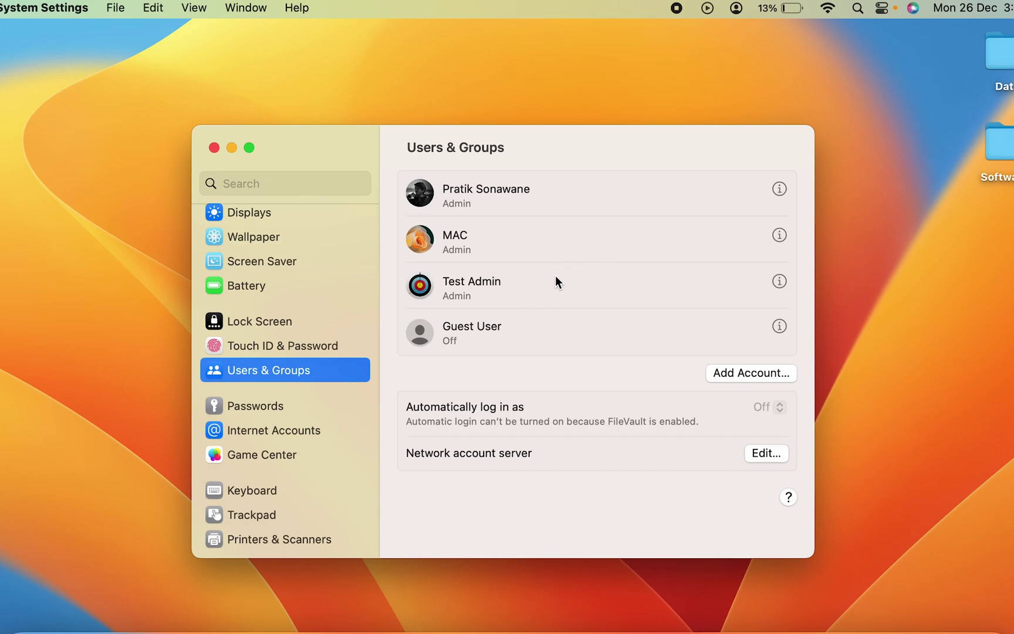
Confirm Test Admin appears in the user switcher, then minimise System Settings.
click(736, 9)
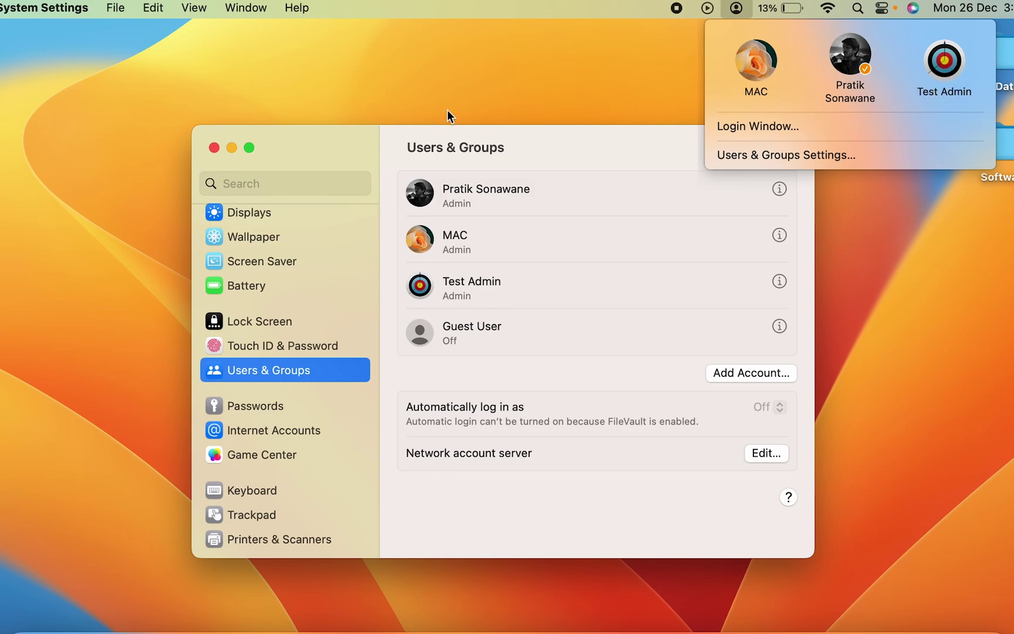
click(331, 139)
click(230, 148)
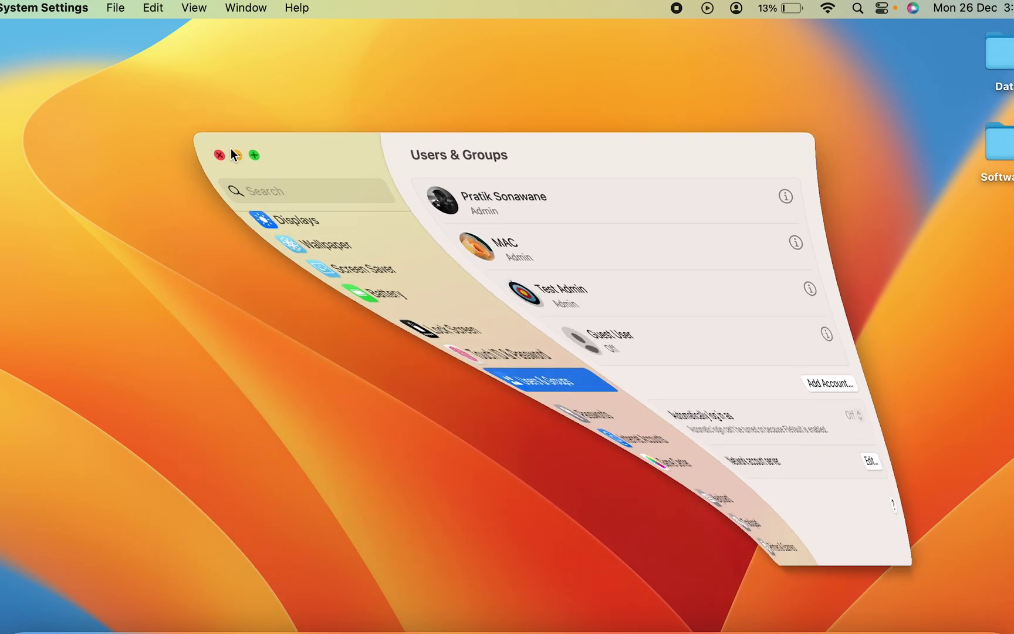